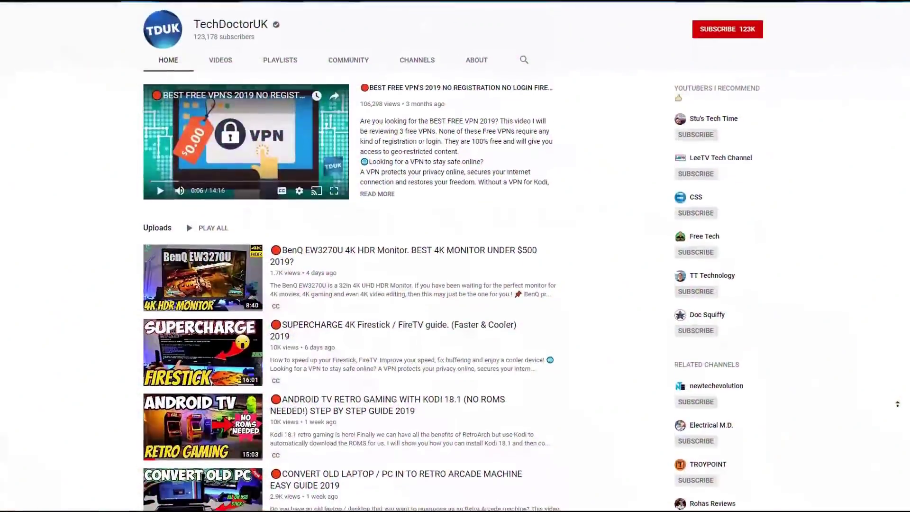
Subscribe to the TechDoctorUK channel and open its notification bell
{"action": "scroll", "coordinate": [455, 284], "scroll_direction": "up", "scroll_amount": 2}
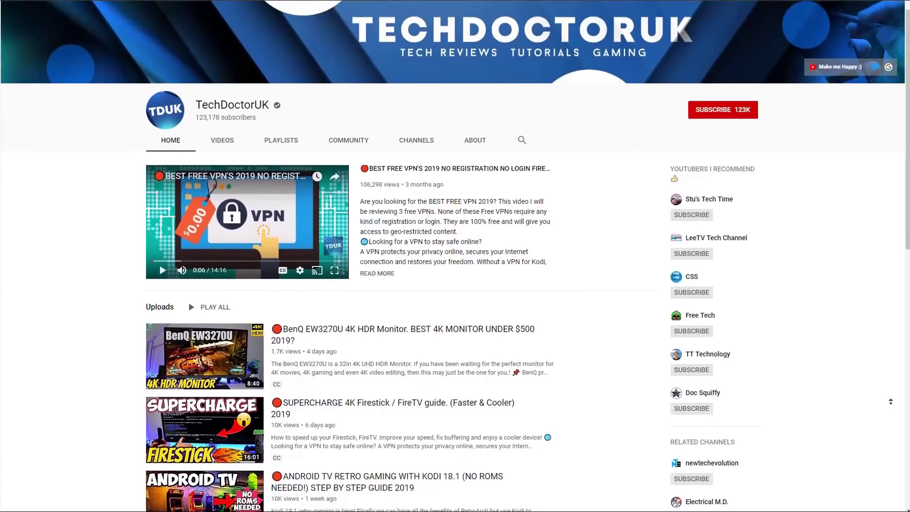
{"action": "scroll", "coordinate": [891, 402], "scroll_direction": "up", "scroll_amount": 2}
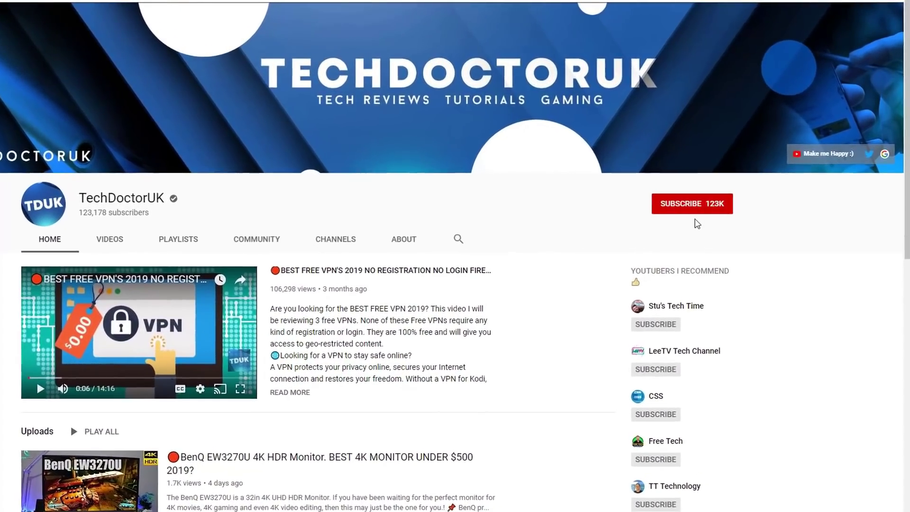
{"action": "left_click", "coordinate": [695, 208]}
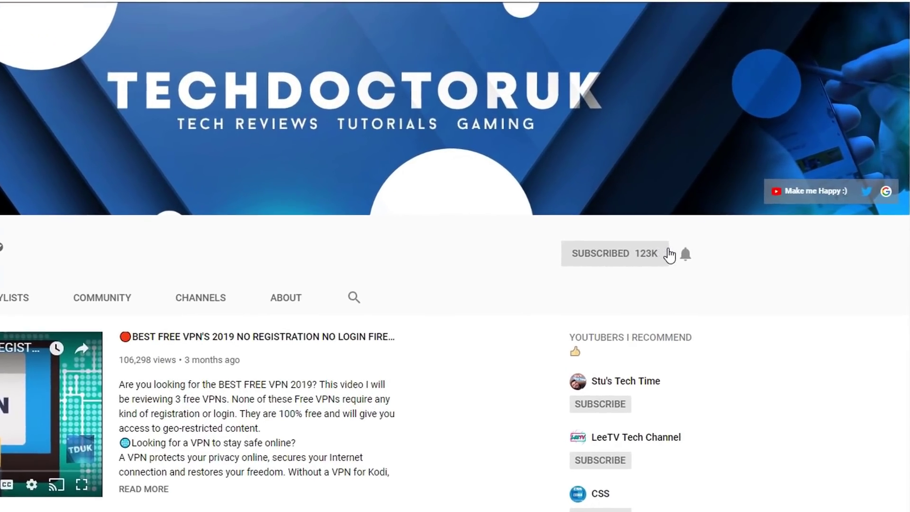
{"action": "left_click", "coordinate": [685, 254]}
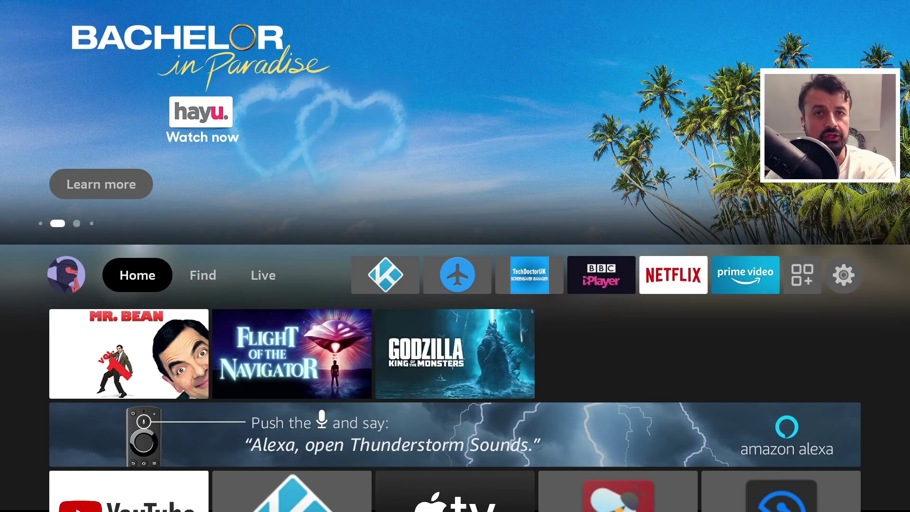
Check the device's current software version and last update check in the My Fire TV About information
{"action": "key", "text": "Right"}
{"action": "key", "text": "Right"}
{"action": "key", "text": "Right"}
{"action": "key", "text": "Right"}
{"action": "key", "text": "Right"}
{"action": "key", "text": "Right"}
{"action": "key", "text": "Right"}
{"action": "key", "text": "Right"}
{"action": "key", "text": "Right"}
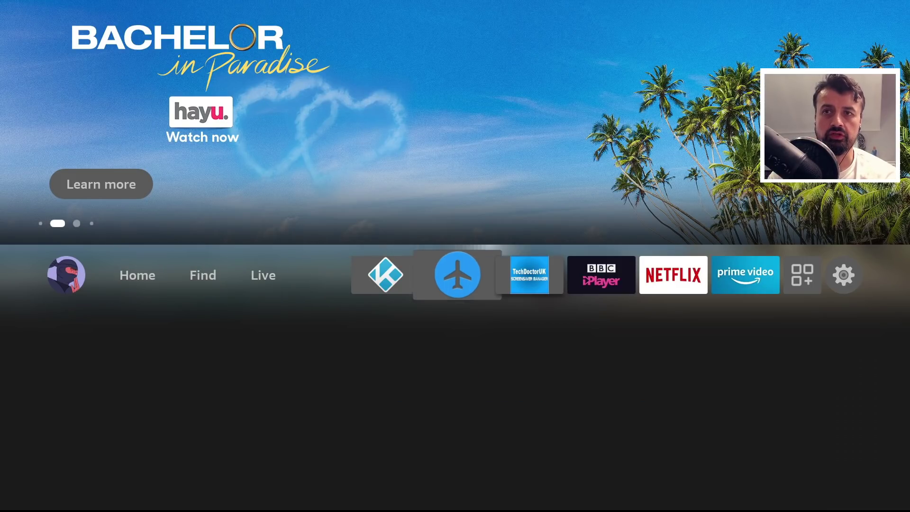
{"action": "key", "text": "Right"}
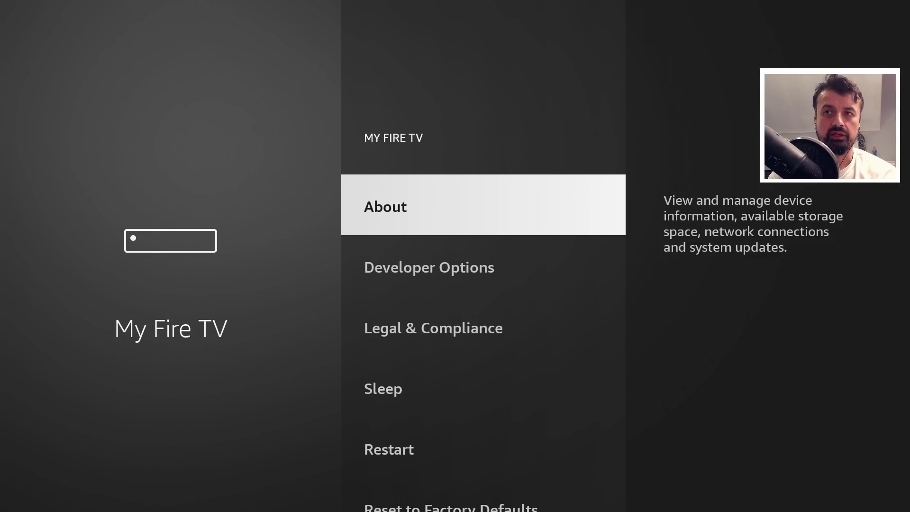
{"action": "key", "text": "Return"}
{"action": "key", "text": "Down"}
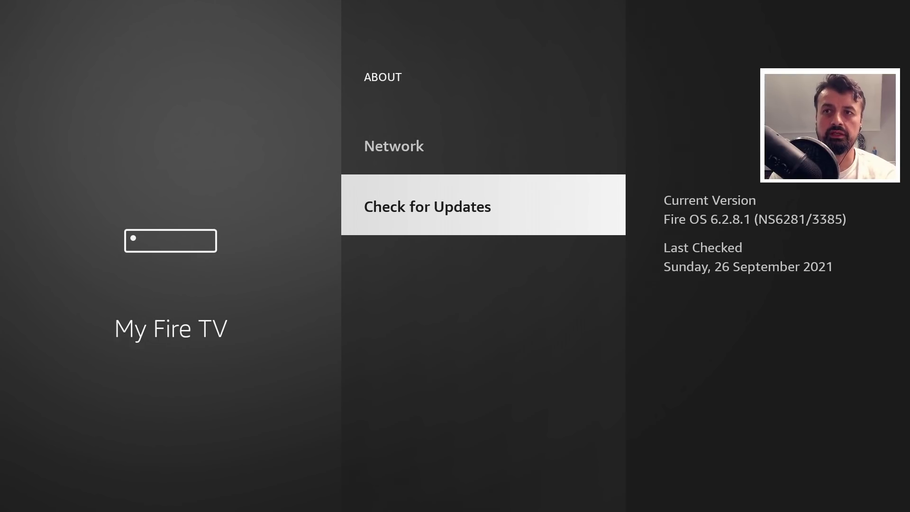
{"action": "key", "text": "Home"}
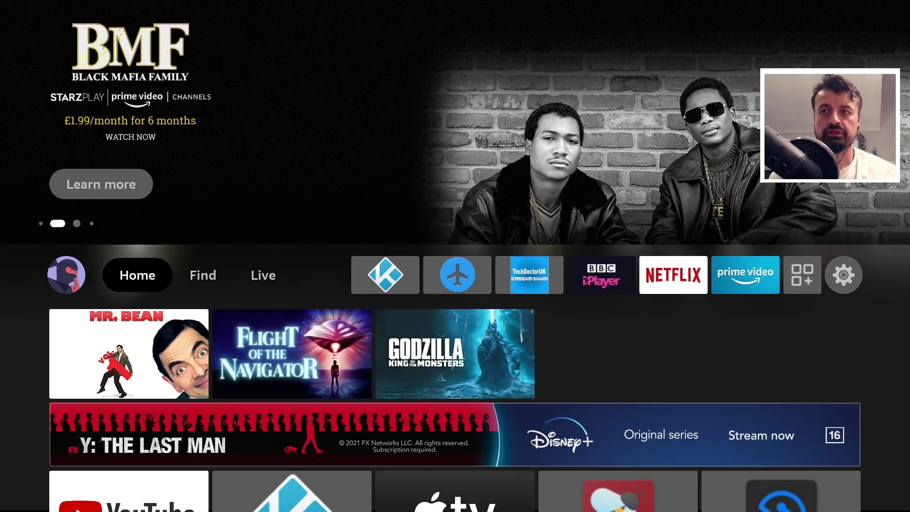
Open the Downloader app and search for "pluto tv" by voice dictation in its URL or search term field
{"action": "key", "text": "Down"}
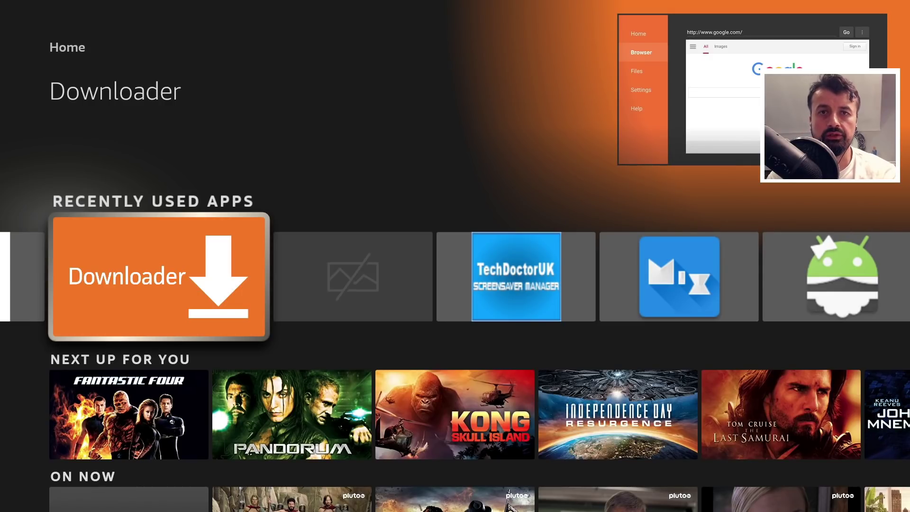
{"action": "key", "text": "Return"}
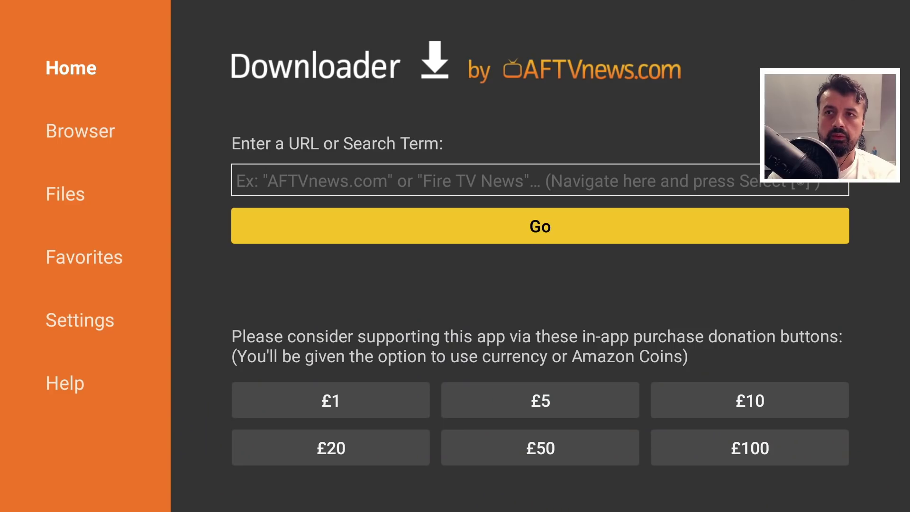
{"action": "key", "text": "Up"}
{"action": "key", "text": "Return"}
{"action": "key", "text": "Down"}
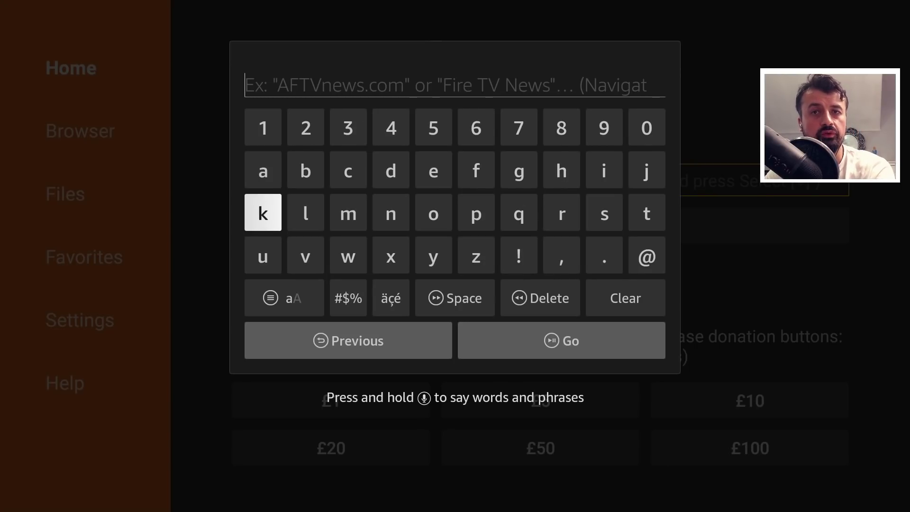
{"action": "key", "text": "Right"}
{"action": "key", "text": "Right"}
{"action": "key", "text": "Right"}
{"action": "key", "text": "Right"}
{"action": "key", "text": "Right"}
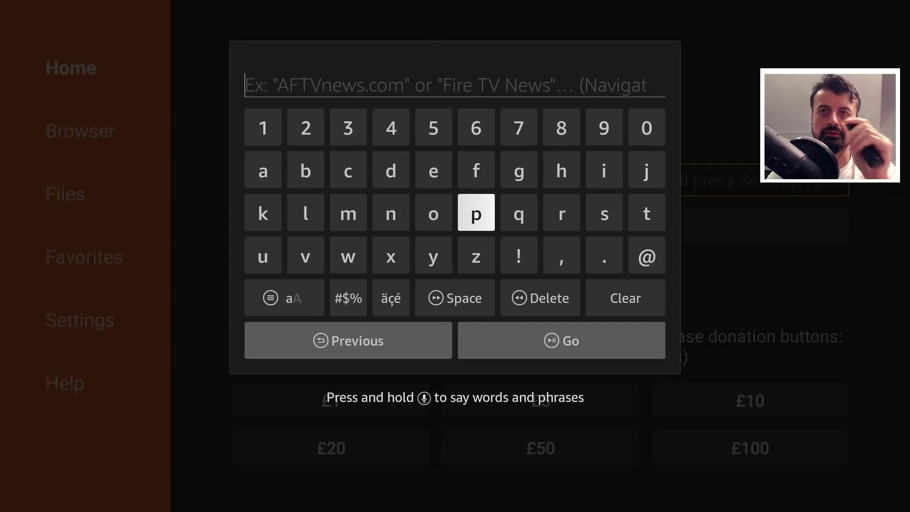
{"action": "key", "text": "XF86AudioMic"}
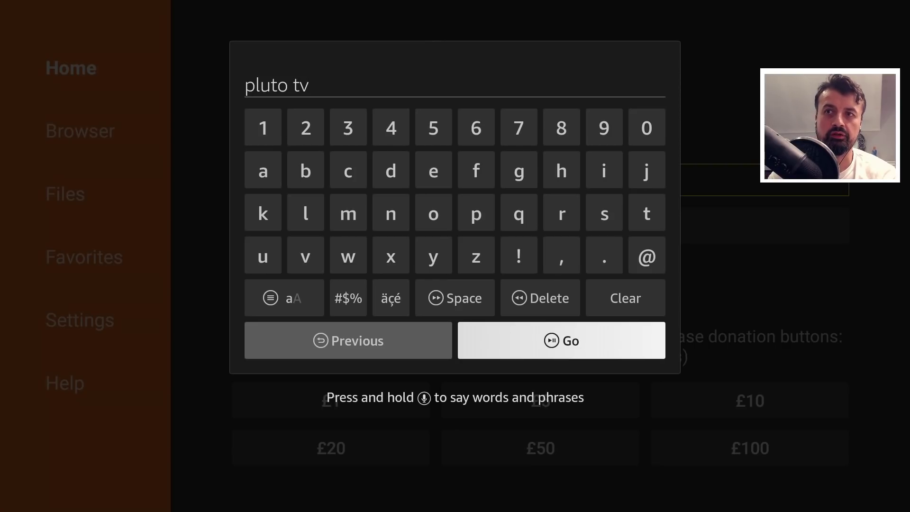
{"action": "key", "text": "Return"}
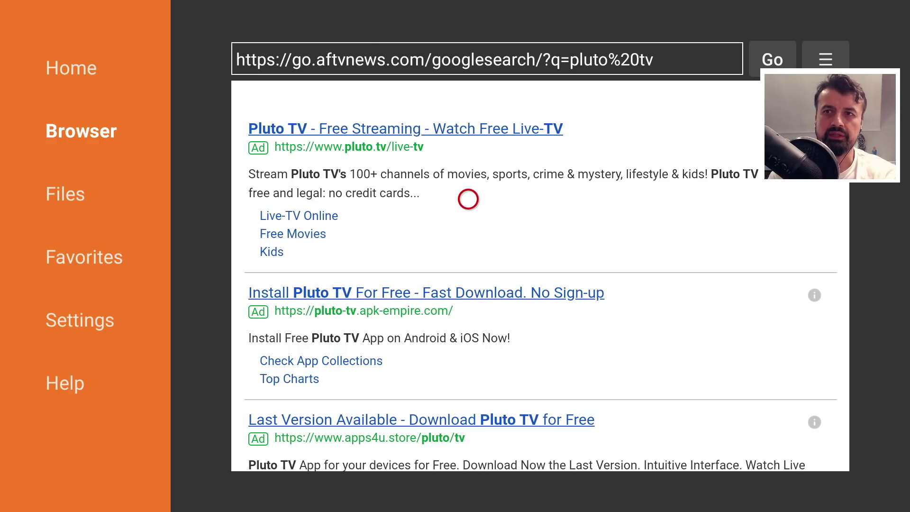
Switch from Downloader to MiXplorer through the recently used apps on the home screen
{"action": "key", "text": "Home"}
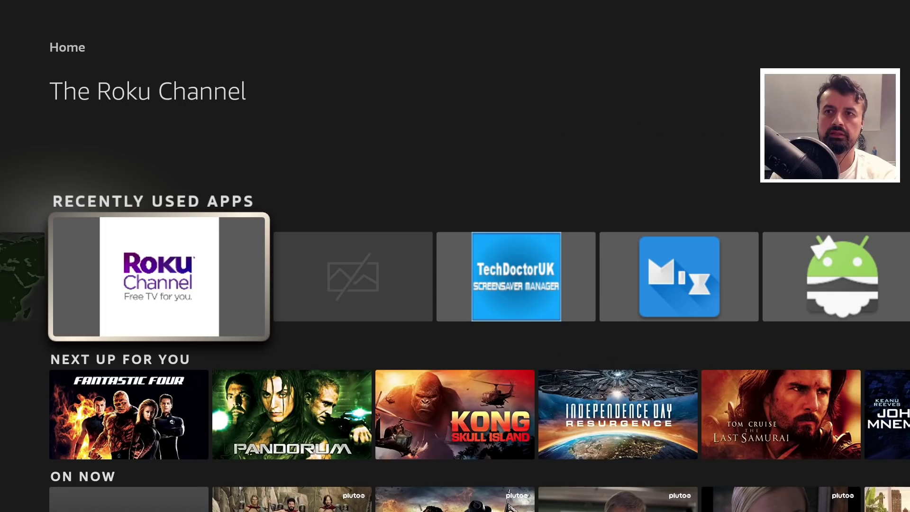
{"action": "key", "text": "Right"}
{"action": "key", "text": "Right"}
{"action": "key", "text": "Right"}
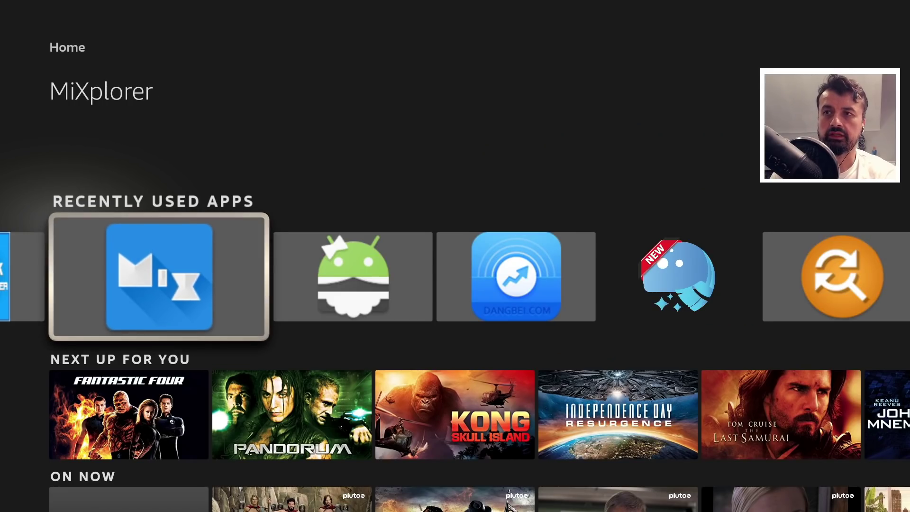
{"action": "key", "text": "Return"}
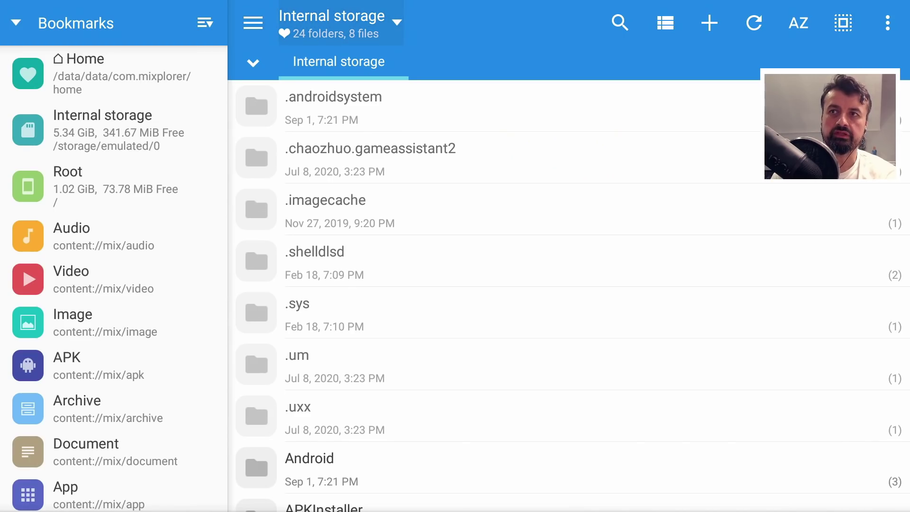
Filter the Internal storage folder by dictating "wolf", clear the filter entry and return to the Fire TV home screen
{"action": "key", "text": "Left"}
{"action": "key", "text": "Right"}
{"action": "key", "text": "Right"}
{"action": "key", "text": "Return"}
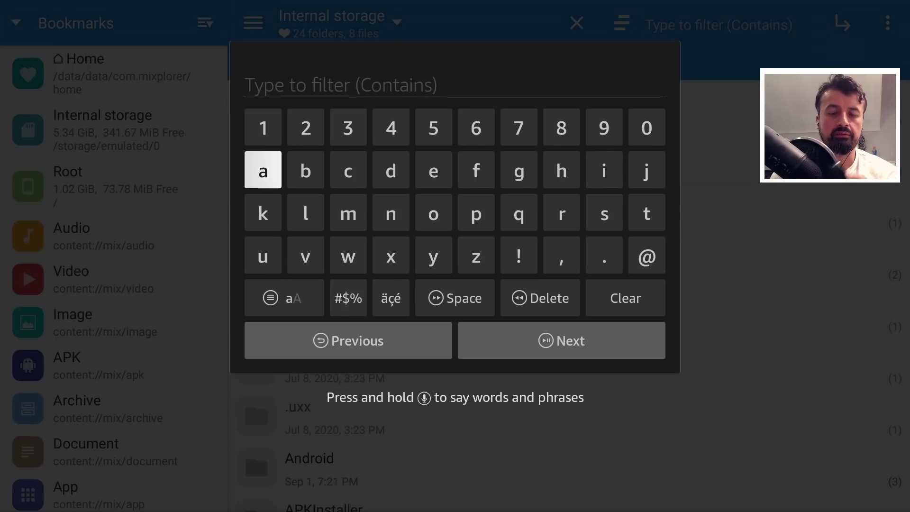
{"action": "key", "text": "XF86Search"}
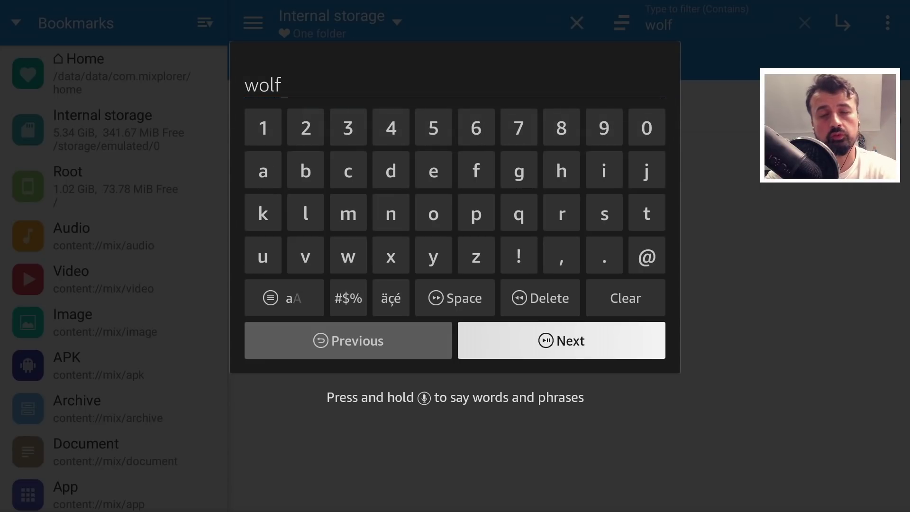
{"action": "key", "text": "Return"}
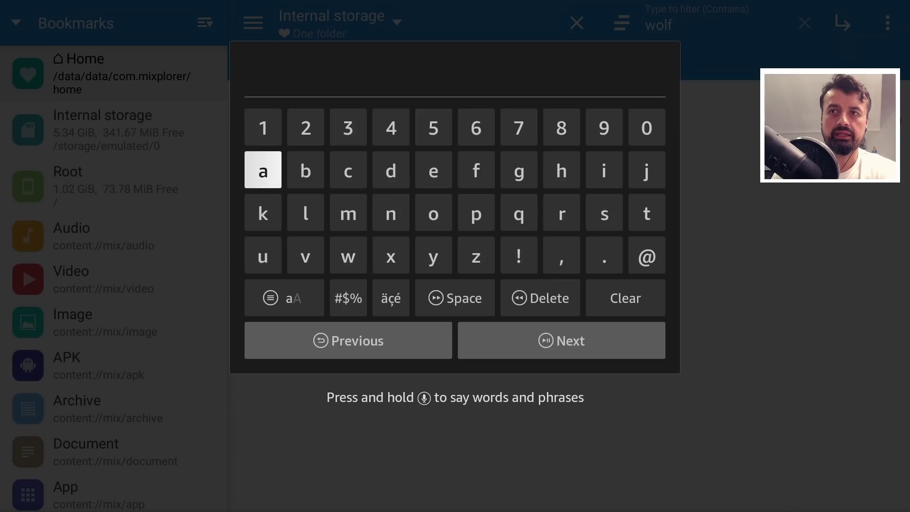
{"action": "key", "text": "Escape"}
{"action": "key", "text": "Escape"}
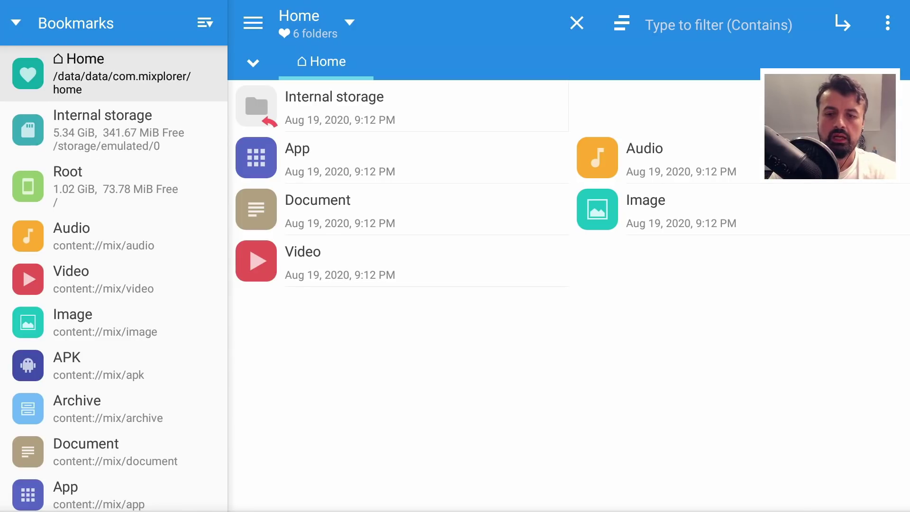
{"action": "key", "text": "Home"}
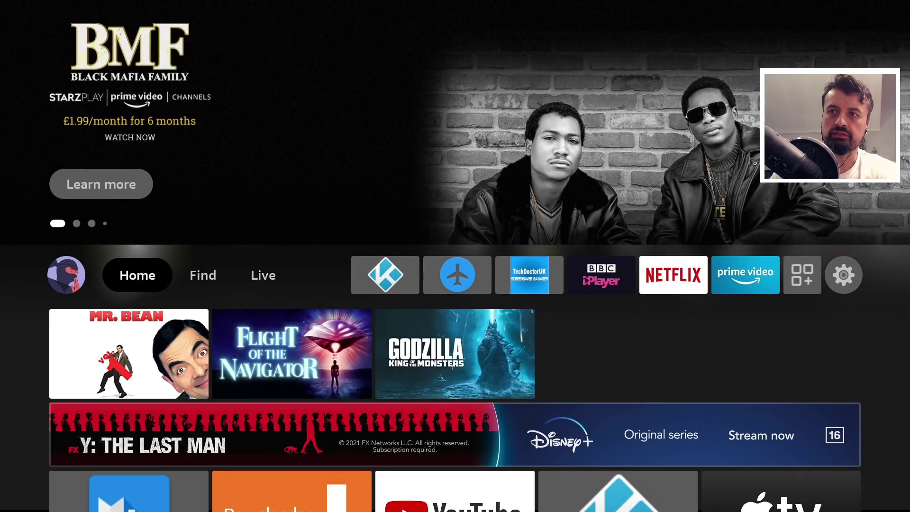
{"action": "key", "text": "Right"}
{"action": "key", "text": "Right"}
{"action": "key", "text": "Right"}
{"action": "key", "text": "Right"}
{"action": "key", "text": "Right"}
{"action": "key", "text": "Right"}
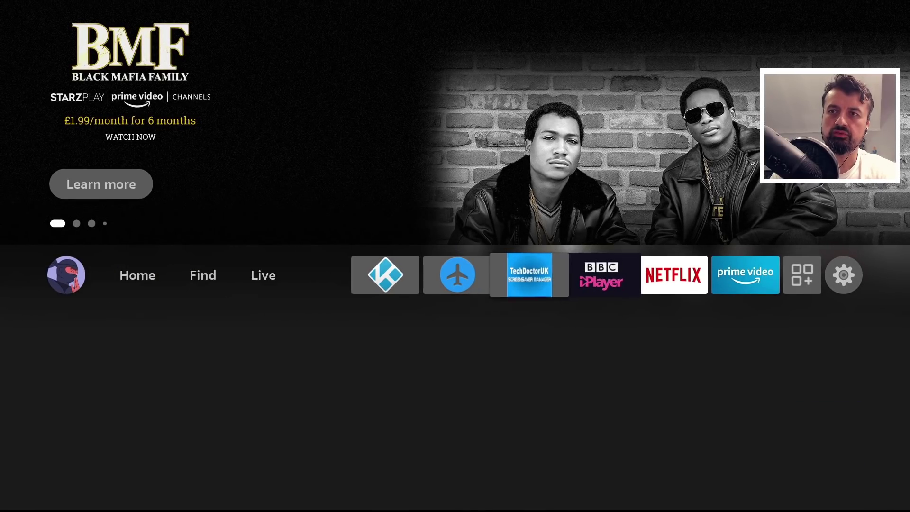
{"action": "key", "text": "Left"}
{"action": "key", "text": "Left"}
{"action": "key", "text": "Left"}
{"action": "key", "text": "Left"}
{"action": "key", "text": "Left"}
{"action": "key", "text": "Left"}
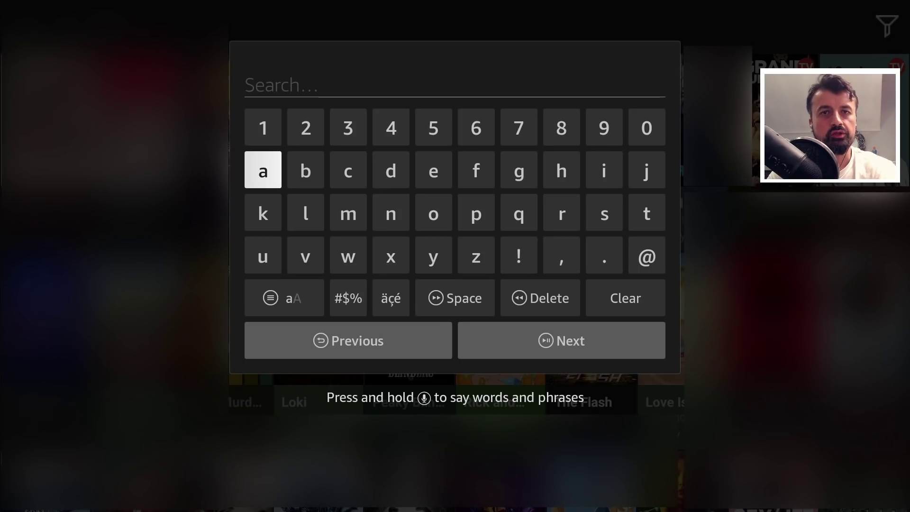
Enter "sherlock holmes" by voice dictation in the streaming app's search field
{"action": "key", "text": "XF86Search"}
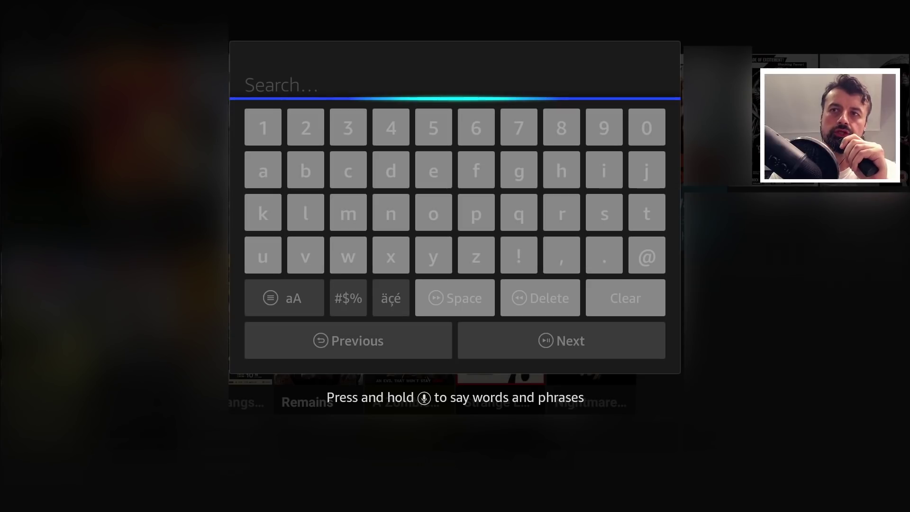
{"action": "type", "text": "sherlock holmes"}
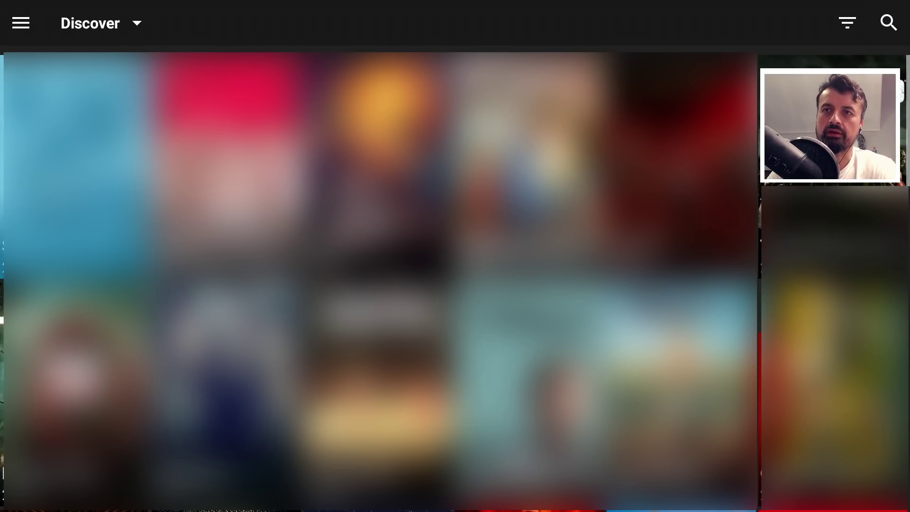
Open the movie search from the Discover page and start voice dictation in its search field
{"action": "left_click", "coordinate": [108, 23]}
{"action": "left_click", "coordinate": [847, 23]}
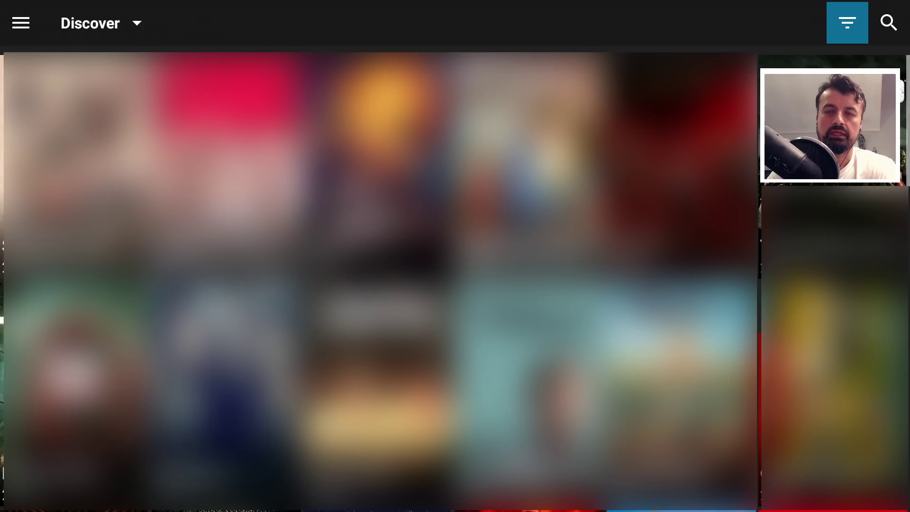
{"action": "left_click", "coordinate": [889, 23]}
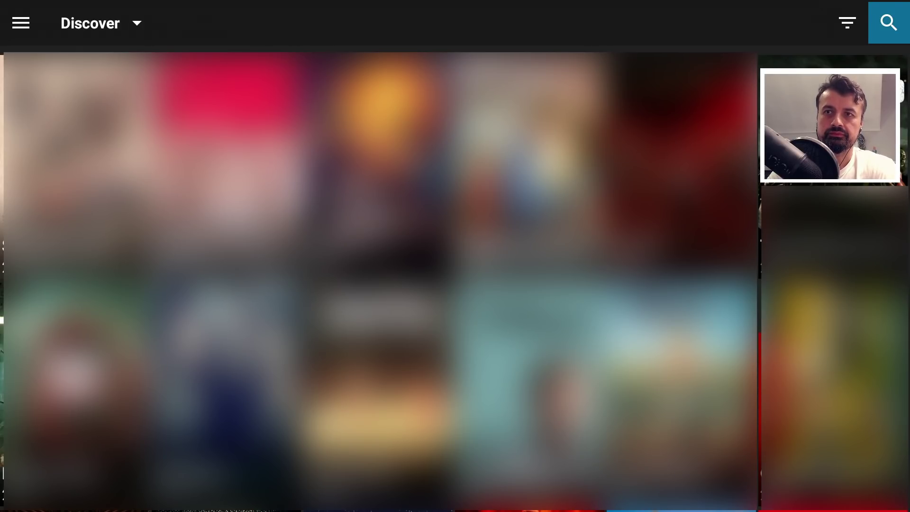
{"action": "key", "text": "Return"}
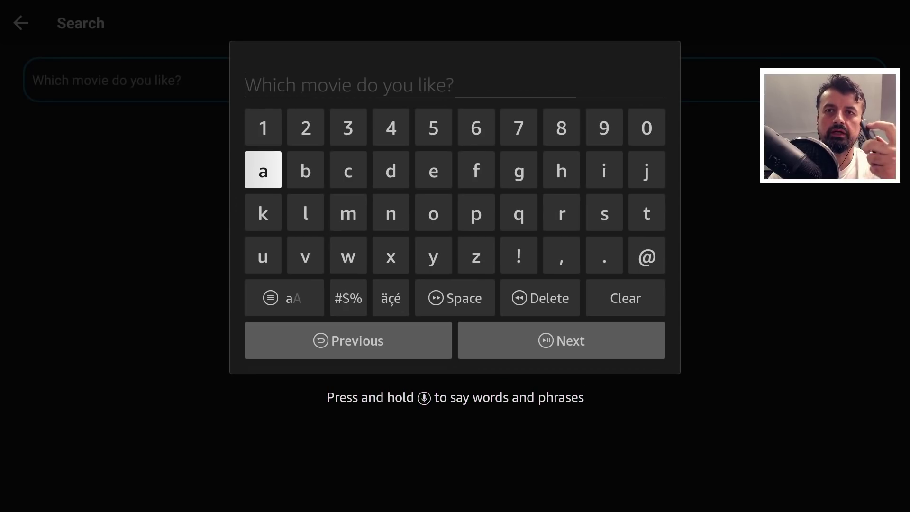
{"action": "key", "text": "XF86AudioMic"}
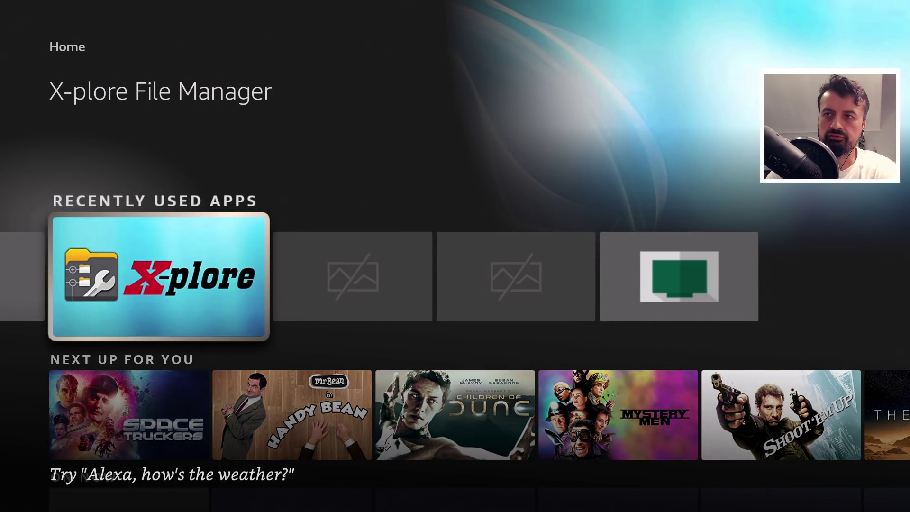
Open X-plore File Manager and allow it to access photos, media and files on the device
{"action": "key", "text": "Return"}
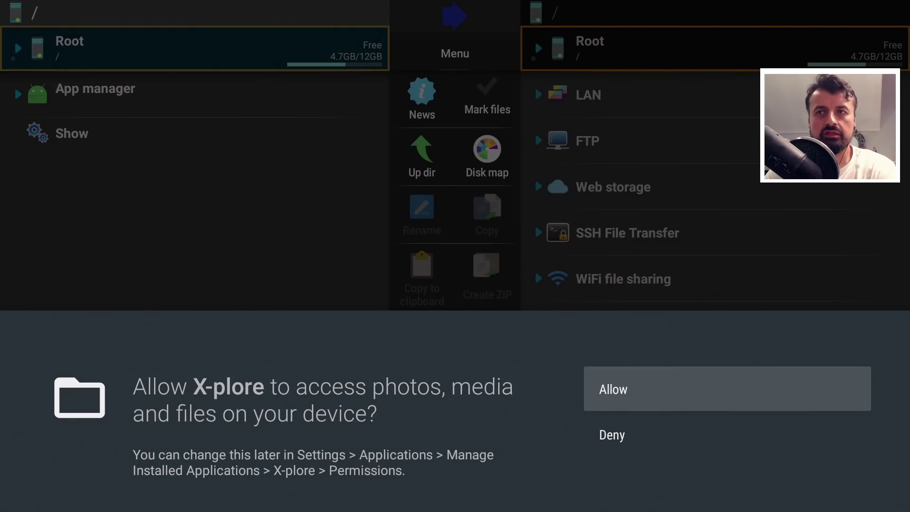
{"action": "key", "text": "Return"}
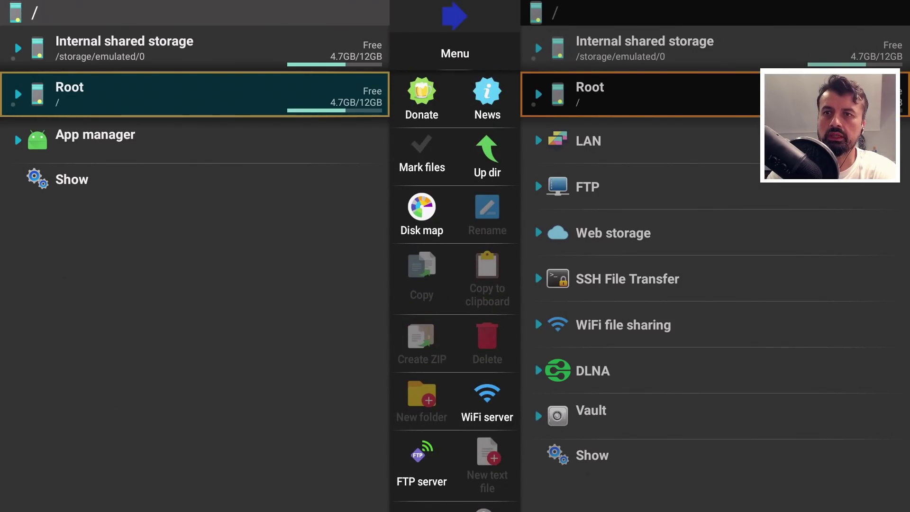
Expand Internal shared storage in the file manager's active pane
{"action": "left_click", "coordinate": [195, 139]}
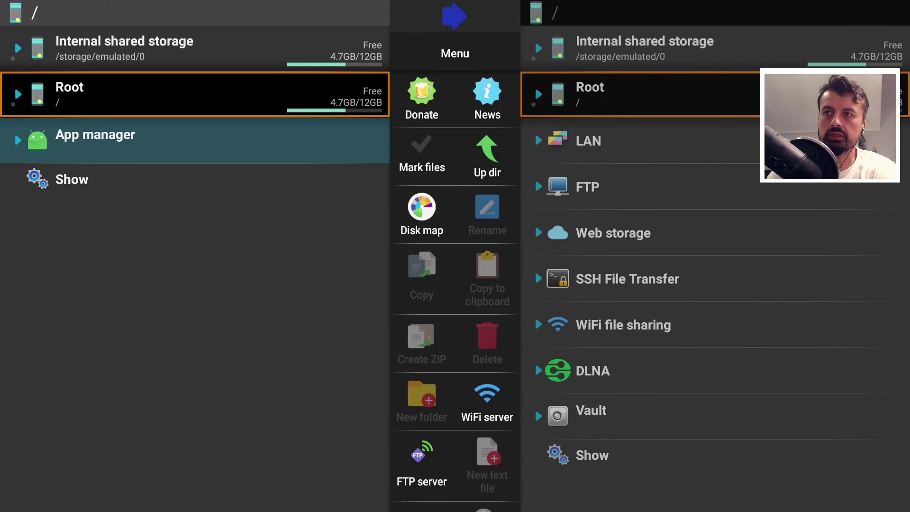
{"action": "key", "text": "Up"}
{"action": "key", "text": "Up"}
{"action": "key", "text": "Return"}
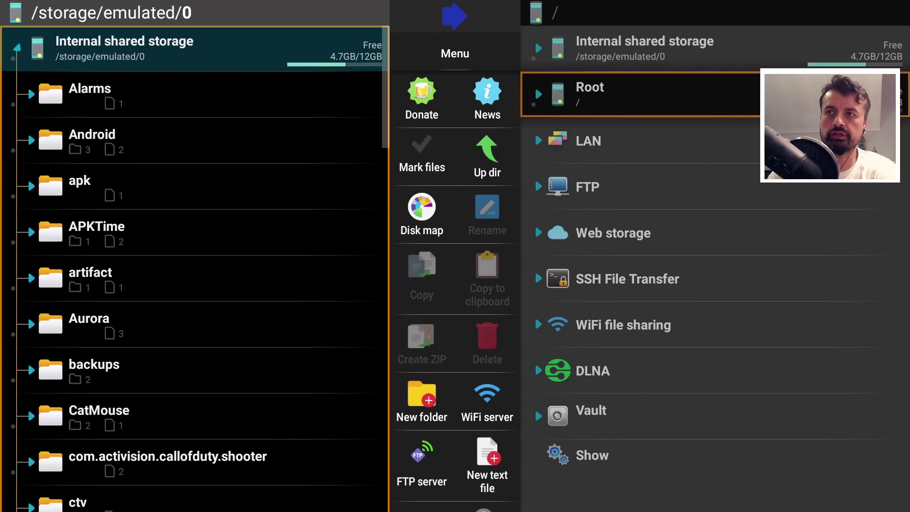
Open the Downloader folder within Internal shared storage and move to the file operations list
{"action": "key", "text": "Down"}
{"action": "key", "text": "Down"}
{"action": "key", "text": "Down"}
{"action": "key", "text": "Down"}
{"action": "key", "text": "Down"}
{"action": "key", "text": "Down"}
{"action": "key", "text": "Down"}
{"action": "key", "text": "Down"}
{"action": "key", "text": "Down"}
{"action": "key", "text": "Down"}
{"action": "key", "text": "Down"}
{"action": "key", "text": "Down"}
{"action": "key", "text": "Down"}
{"action": "key", "text": "Down"}
{"action": "key", "text": "Down"}
{"action": "key", "text": "Down"}
{"action": "key", "text": "Return"}
{"action": "key", "text": "Right"}
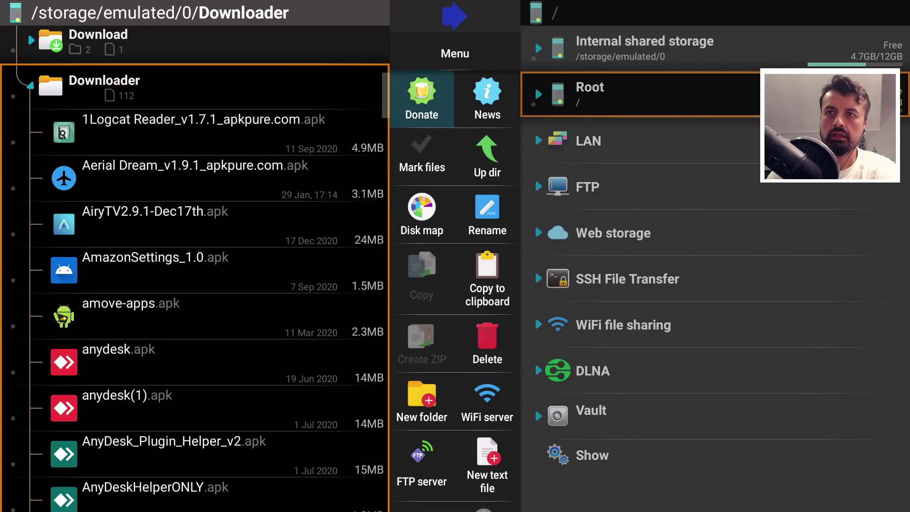
Start a new folder inside the Downloader folder and enter "pictures" as its name by voice dictation
{"action": "key", "text": "Down"}
{"action": "key", "text": "Down"}
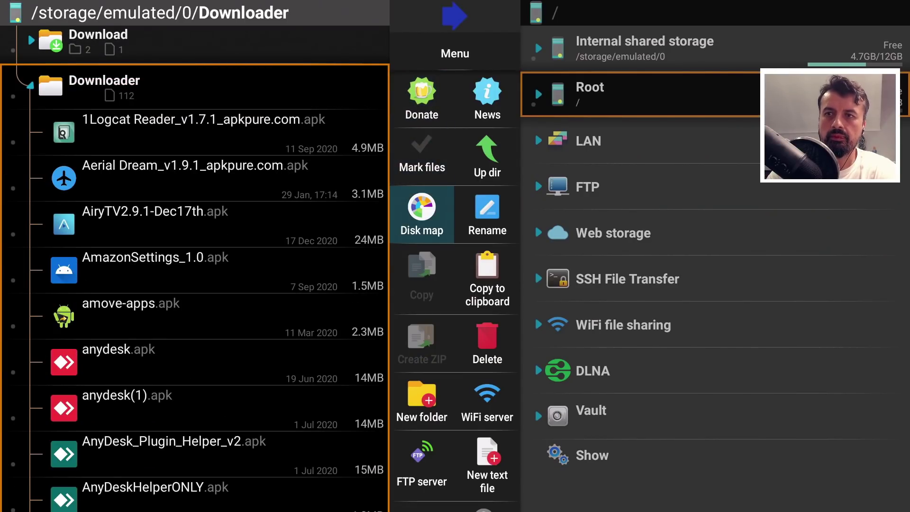
{"action": "key", "text": "Down"}
{"action": "key", "text": "Down"}
{"action": "key", "text": "Down"}
{"action": "key", "text": "Left"}
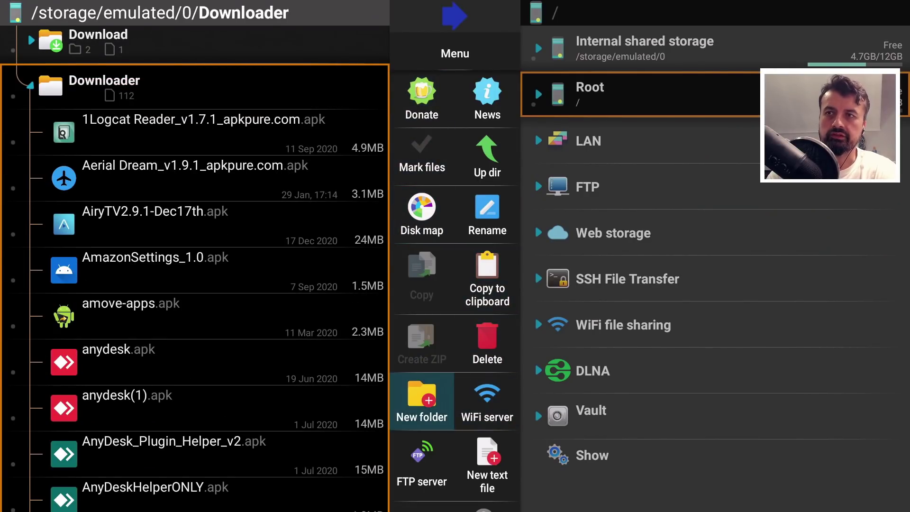
{"action": "key", "text": "Return"}
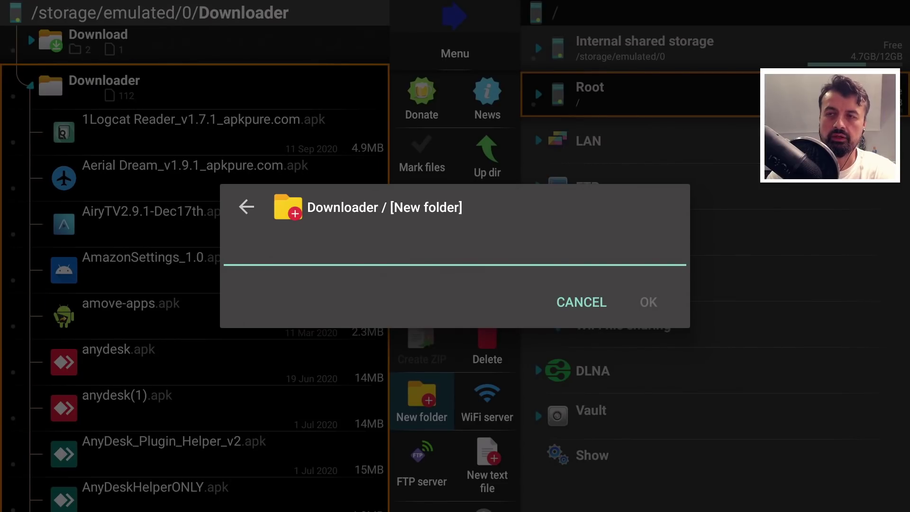
{"action": "key", "text": "Return"}
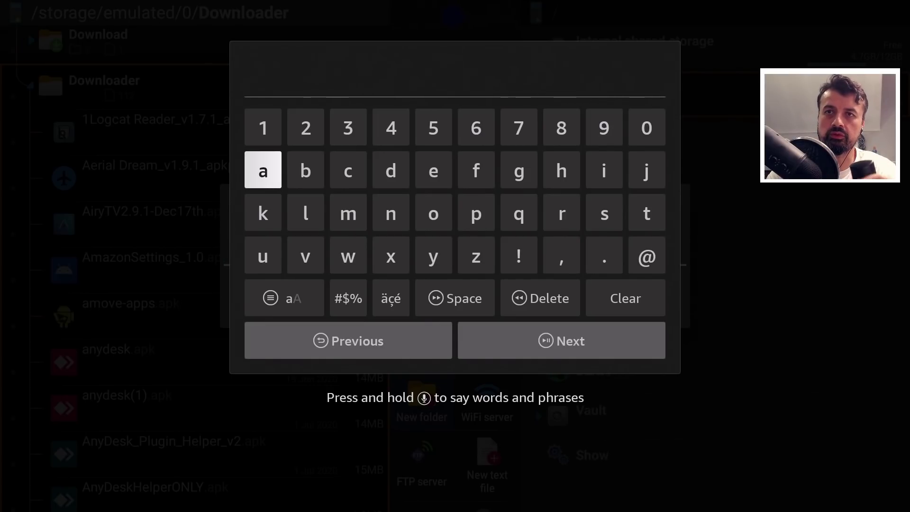
{"action": "key", "text": "XF86Search"}
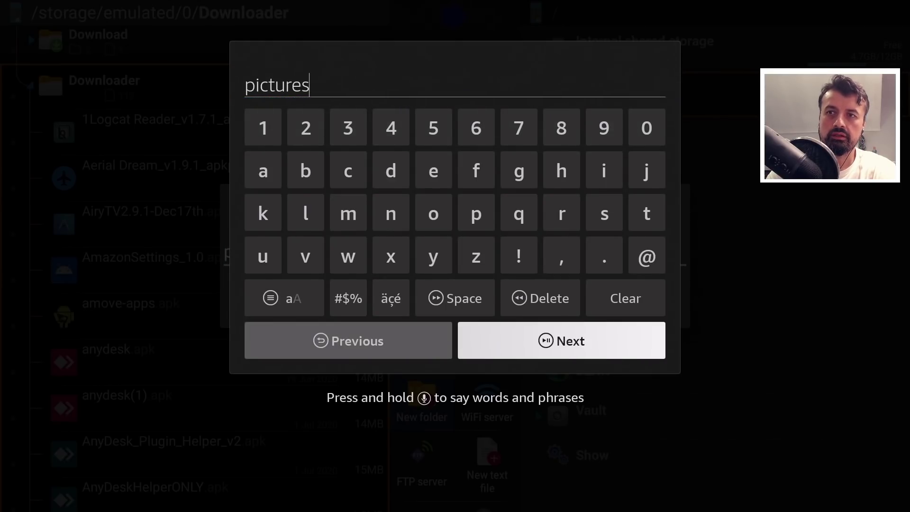
{"action": "key", "text": "Return"}
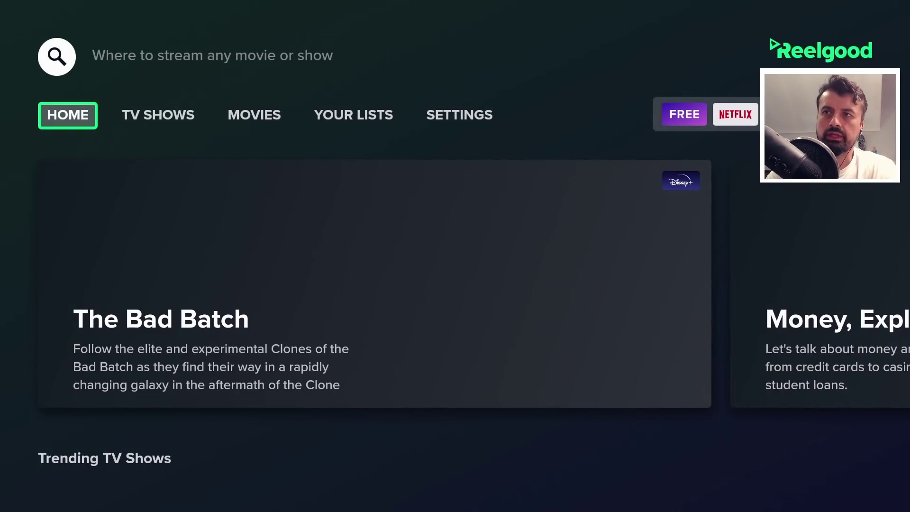
{"action": "key", "text": "Right"}
{"action": "key", "text": "Right"}
{"action": "key", "text": "Right"}
{"action": "key", "text": "Left"}
{"action": "key", "text": "Left"}
{"action": "key", "text": "Left"}
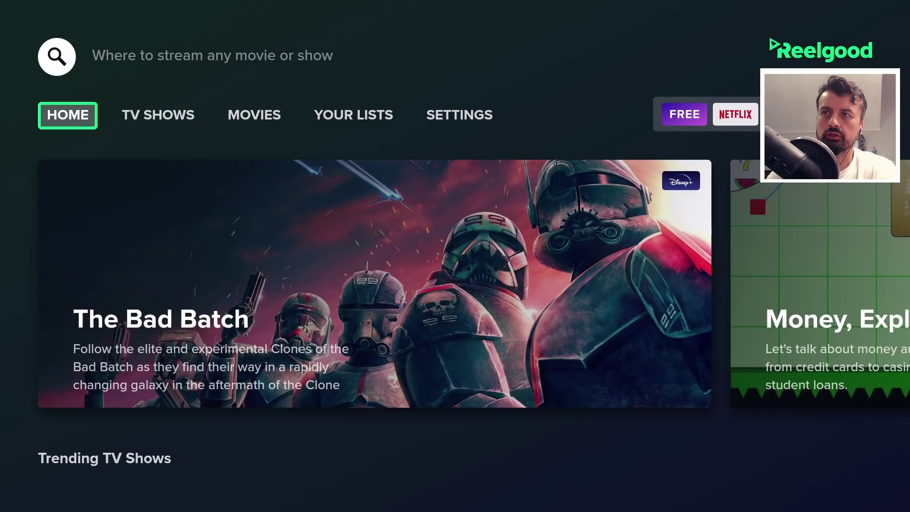
Open Reelgood's search for movies and shows and start voice dictation in its search field
{"action": "key", "text": "Up"}
{"action": "key", "text": "Return"}
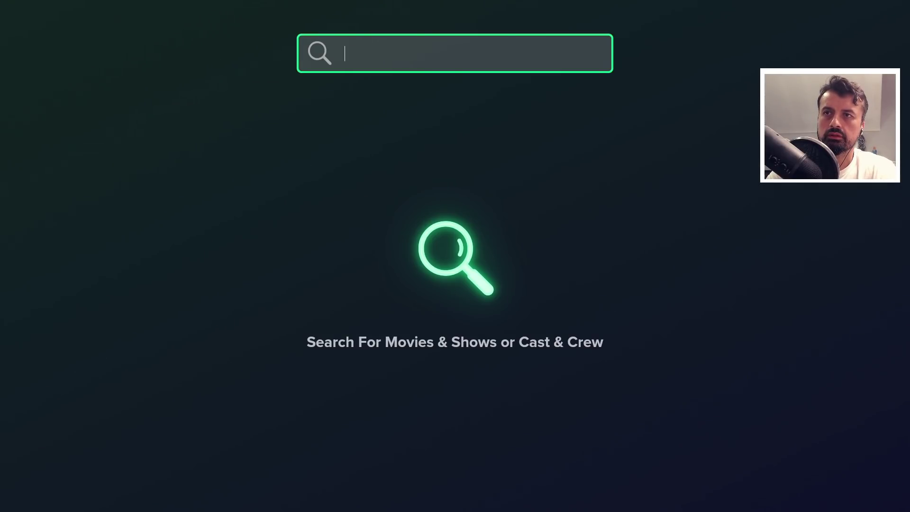
{"action": "key", "text": "Return"}
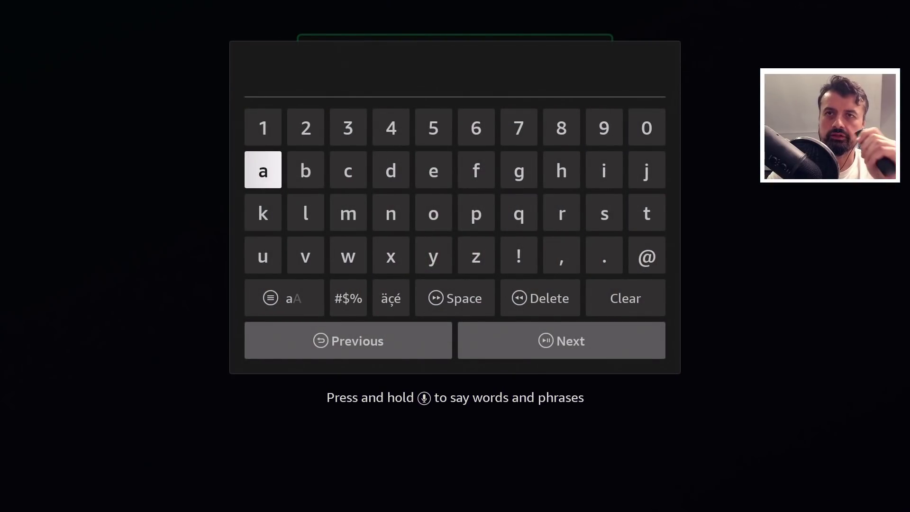
{"action": "key", "text": "XF86AudioMic"}
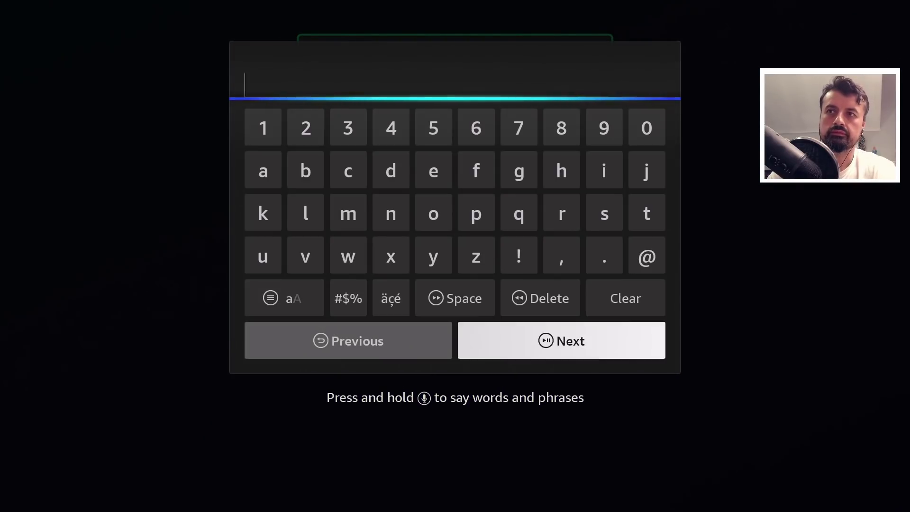